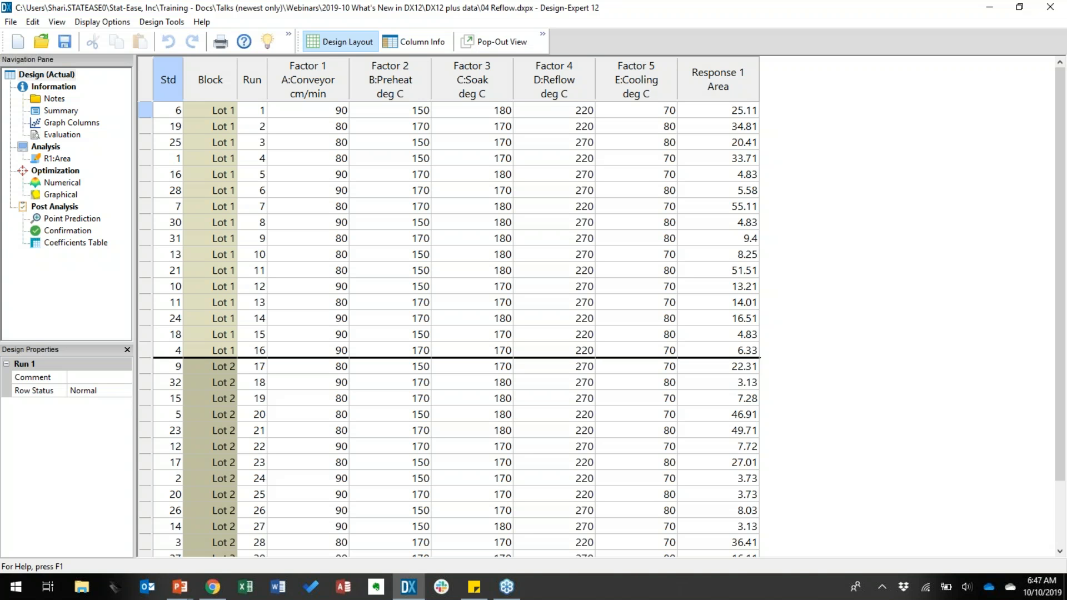
Step: Open the effects analysis of the Area response and select the five largest effects, A, C, D, AD and CD, on the half-normal plot
{"action": "left_click", "coordinate": [62, 159]}
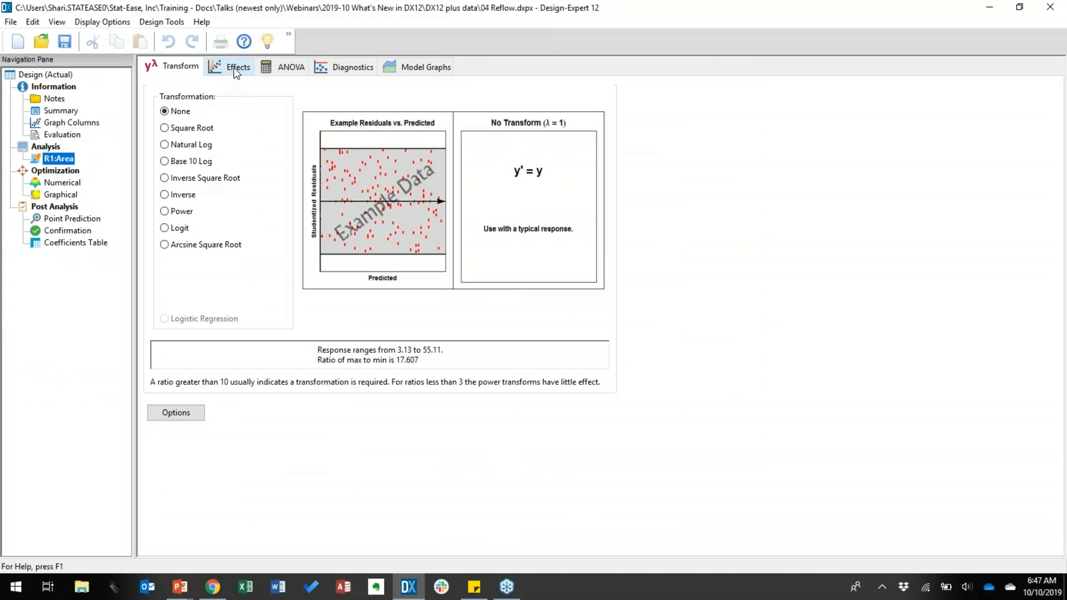
{"action": "left_click", "coordinate": [233, 67]}
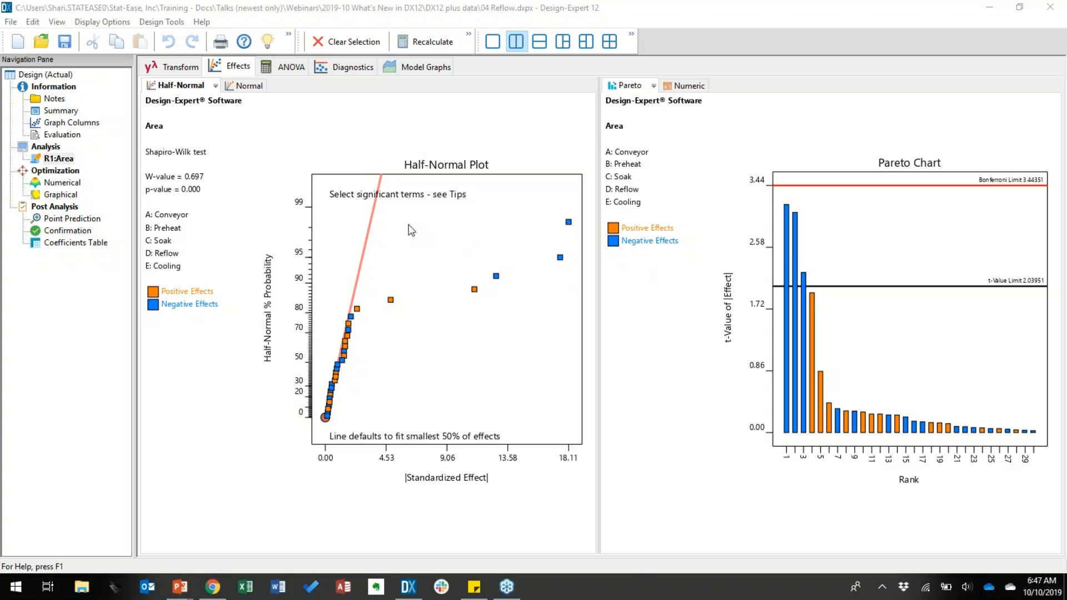
{"action": "left_click_drag", "start_coordinate": [382, 205], "coordinate": [578, 326]}
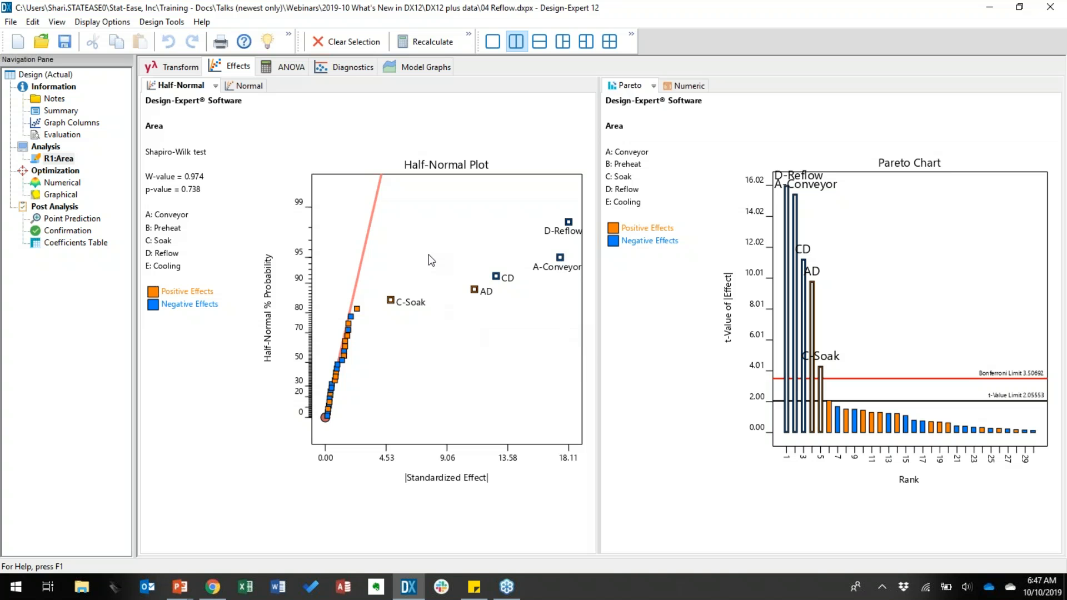
Step: Run the ANOVA for the selected Area model and bring up its residual diagnostics plots
{"action": "left_click", "coordinate": [284, 71]}
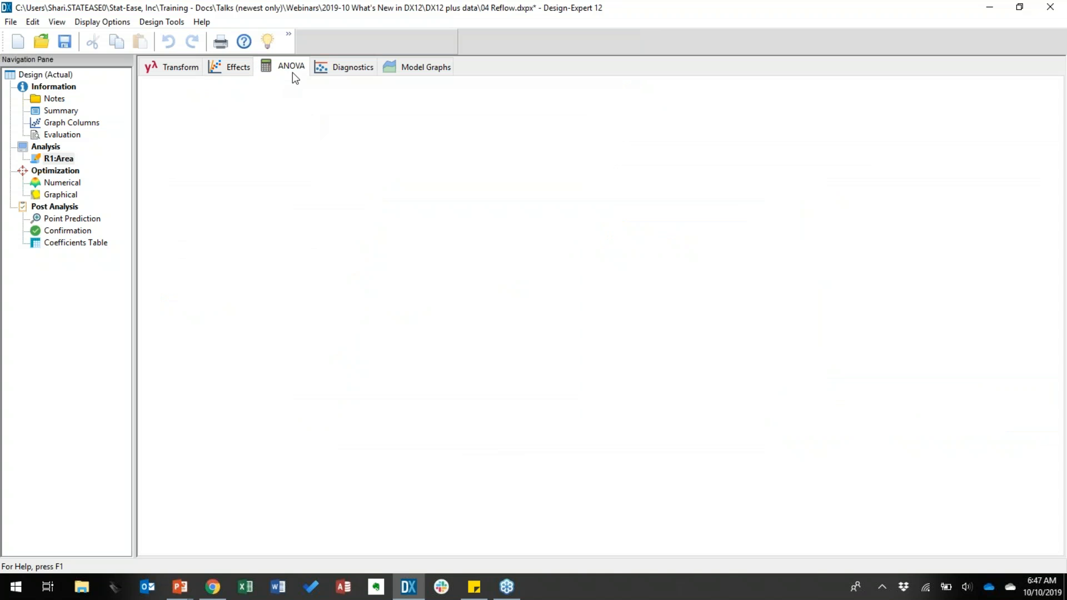
{"action": "left_click", "coordinate": [344, 71]}
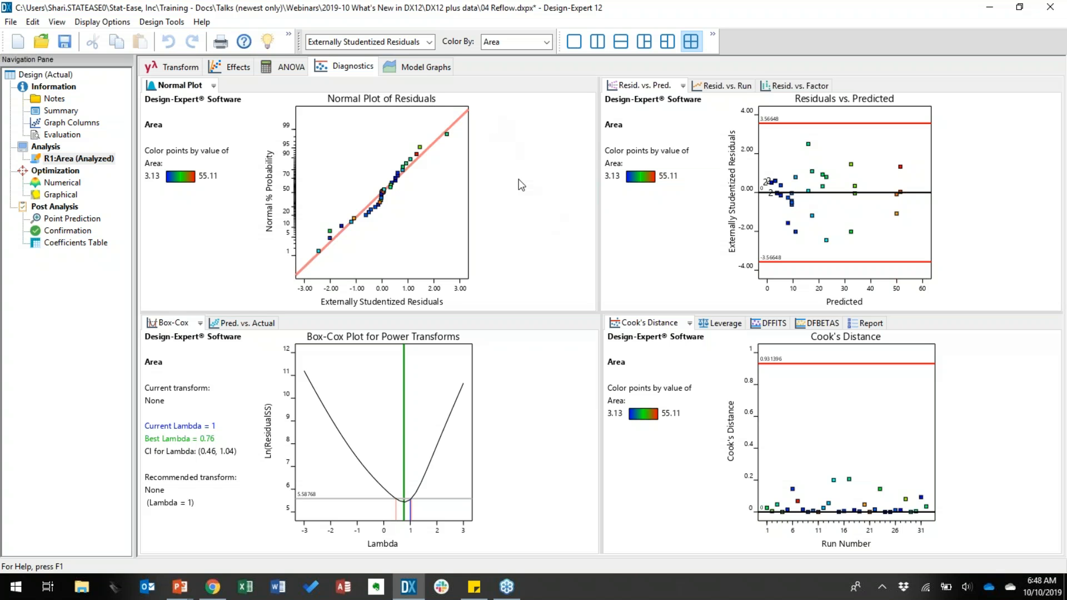
Step: In the model graphs, add a second interaction graph beside the existing one and set its term to CD
{"action": "left_click", "coordinate": [425, 68]}
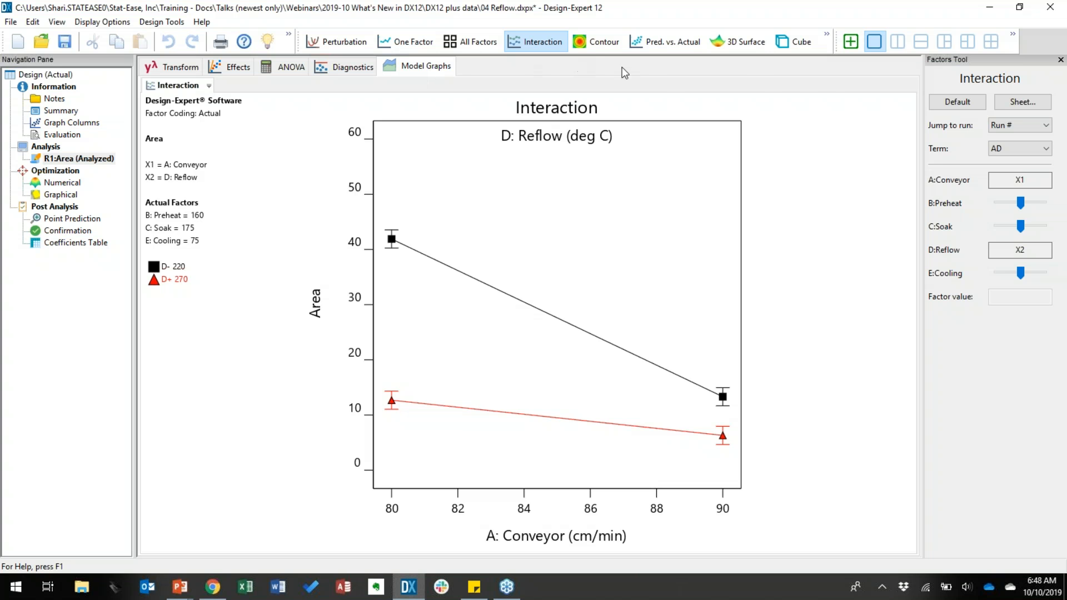
{"action": "left_click", "coordinate": [850, 43]}
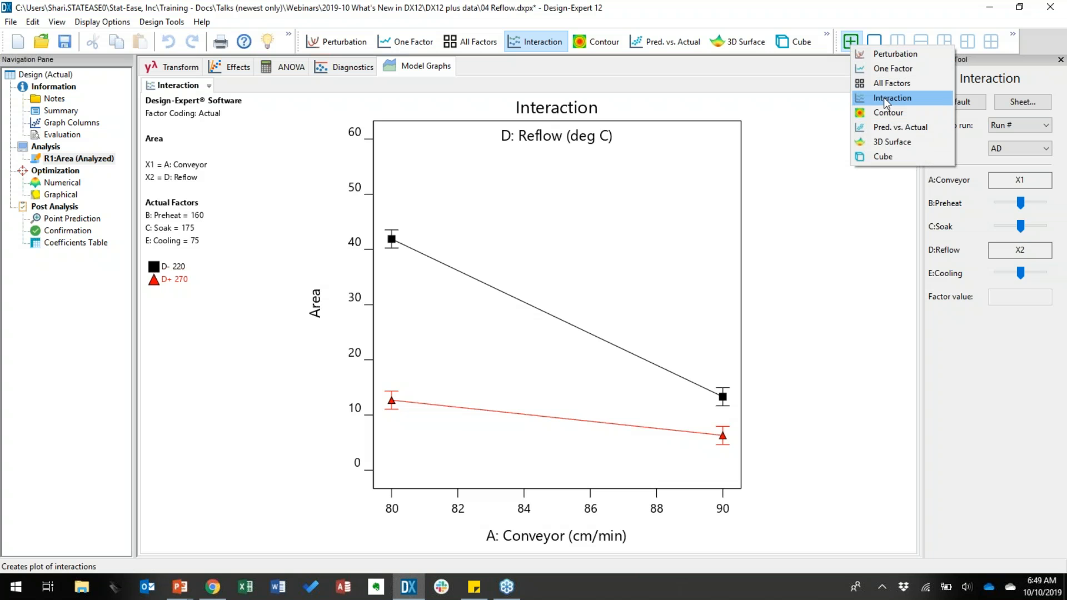
{"action": "left_click", "coordinate": [884, 98]}
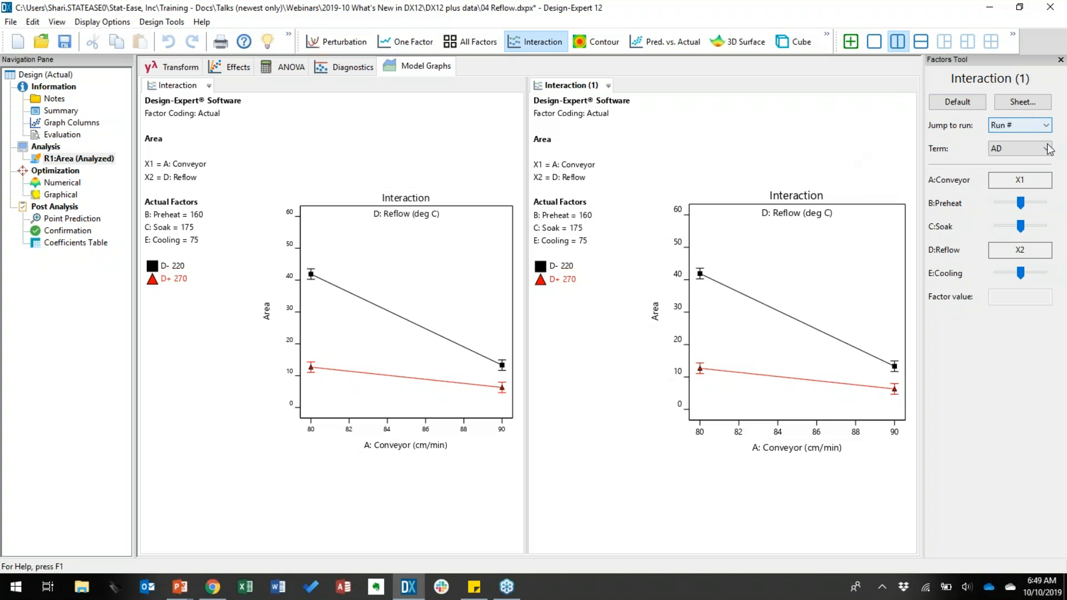
{"action": "left_click", "coordinate": [1027, 149]}
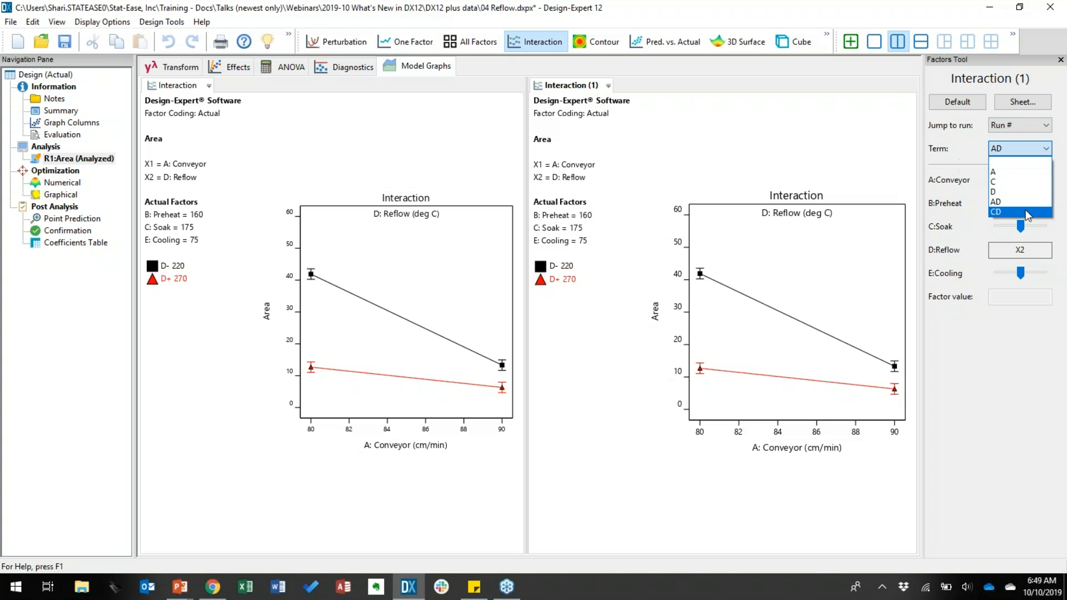
{"action": "left_click", "coordinate": [1025, 212]}
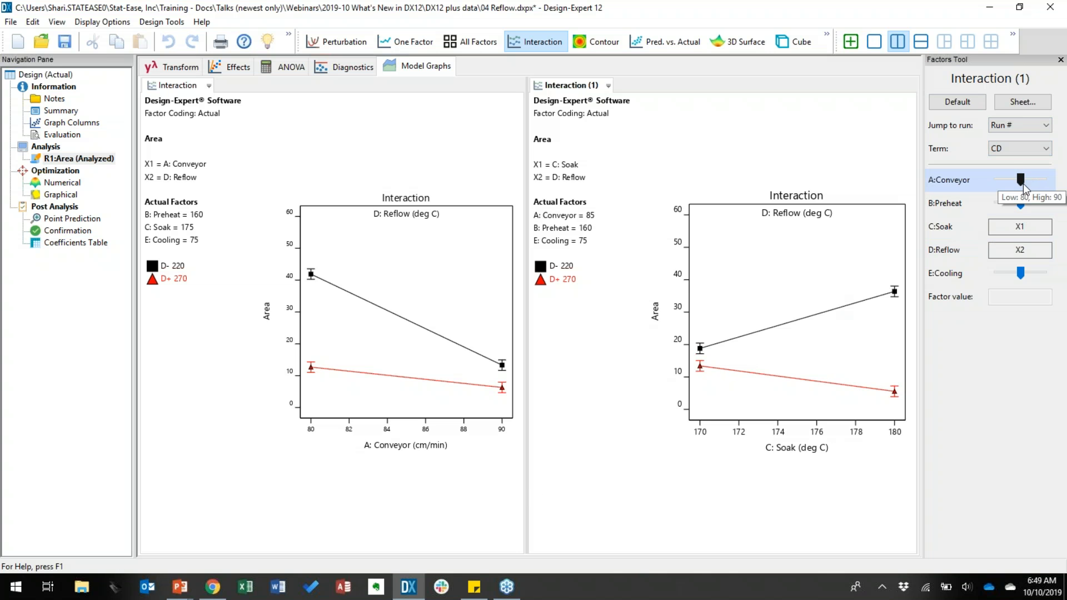
Step: In the CD interaction graph, set Preheat to 160.8, Cooling to 74.9 and Conveyor to 84.8
{"action": "mouse_move", "coordinate": [1020, 203]}
{"action": "left_mouse_down"}
{"action": "mouse_move", "coordinate": [1010, 210]}
{"action": "mouse_move", "coordinate": [1021, 204]}
{"action": "left_mouse_up"}
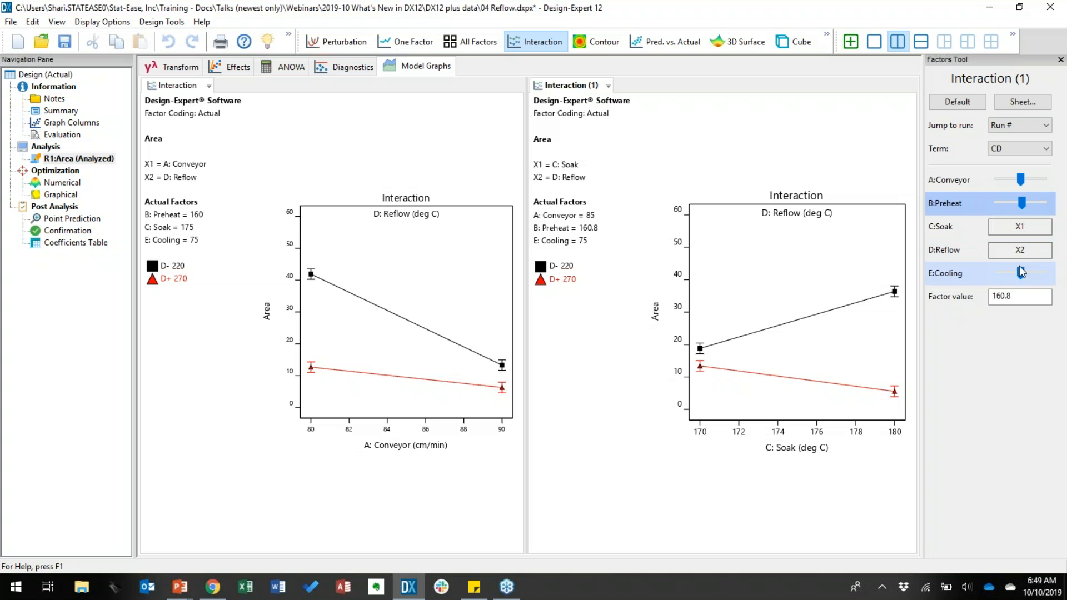
{"action": "left_click_drag", "start_coordinate": [1020, 273], "coordinate": [1021, 274]}
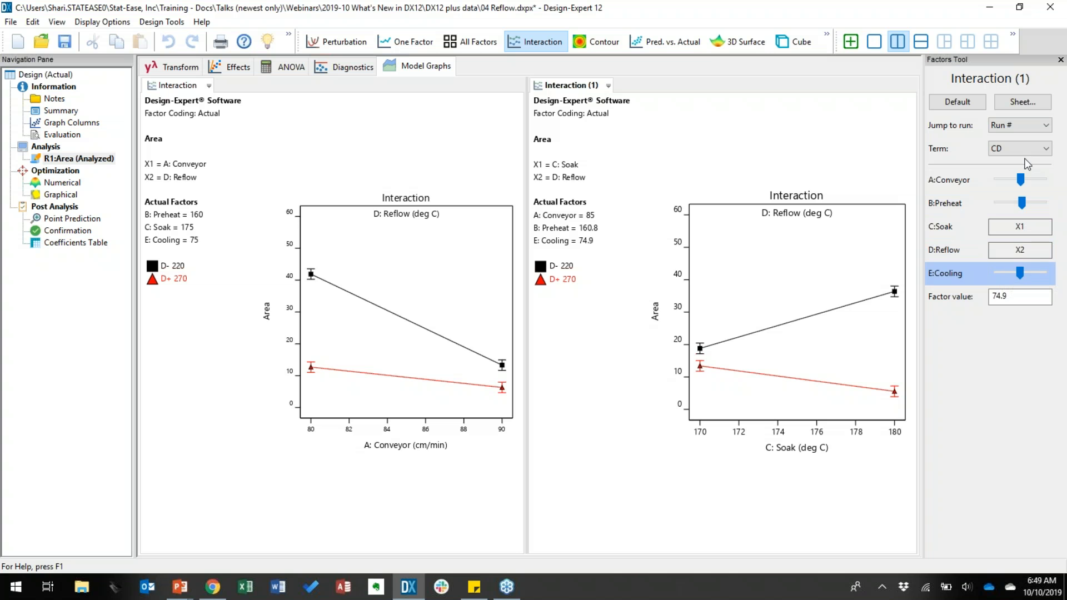
{"action": "mouse_move", "coordinate": [1019, 179]}
{"action": "left_mouse_down"}
{"action": "mouse_move", "coordinate": [1000, 184]}
{"action": "mouse_move", "coordinate": [1020, 181]}
{"action": "left_mouse_up"}
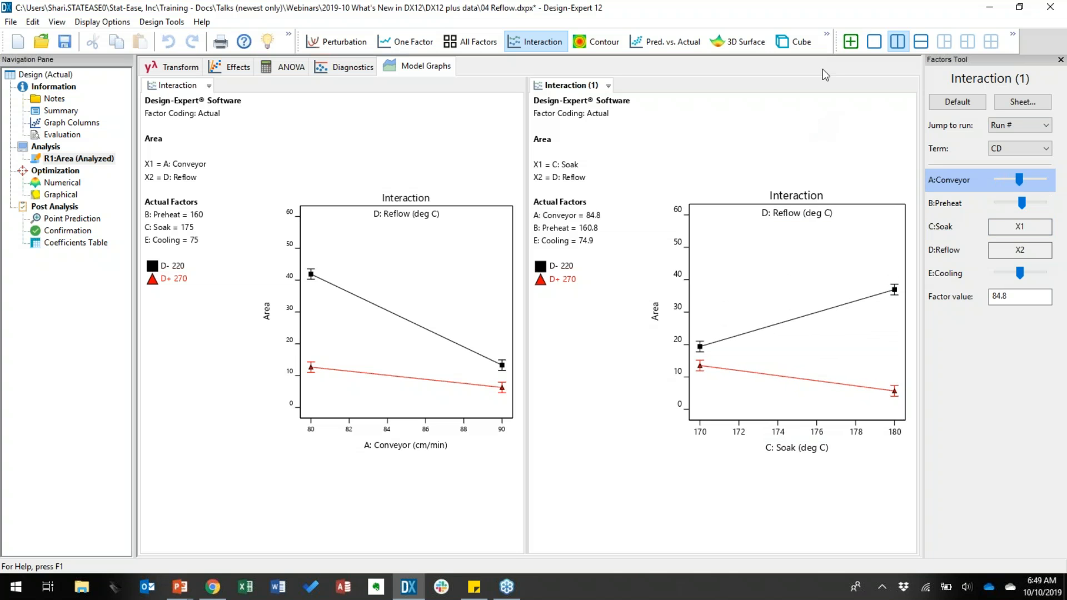
Step: Add two 3D Surface graphs below the two interaction graphs
{"action": "left_click", "coordinate": [850, 42]}
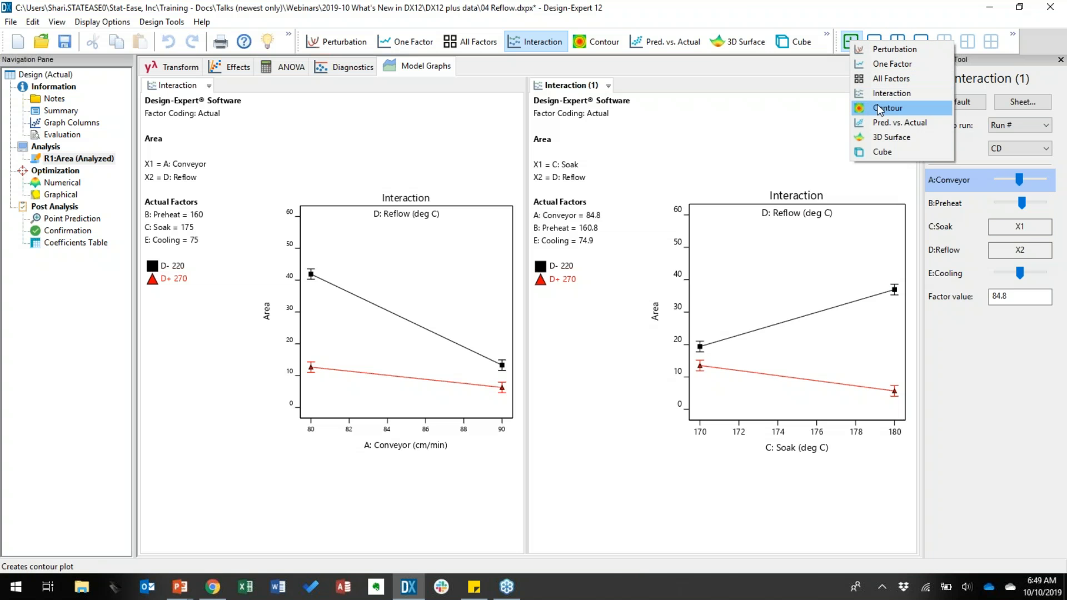
{"action": "left_click", "coordinate": [888, 137]}
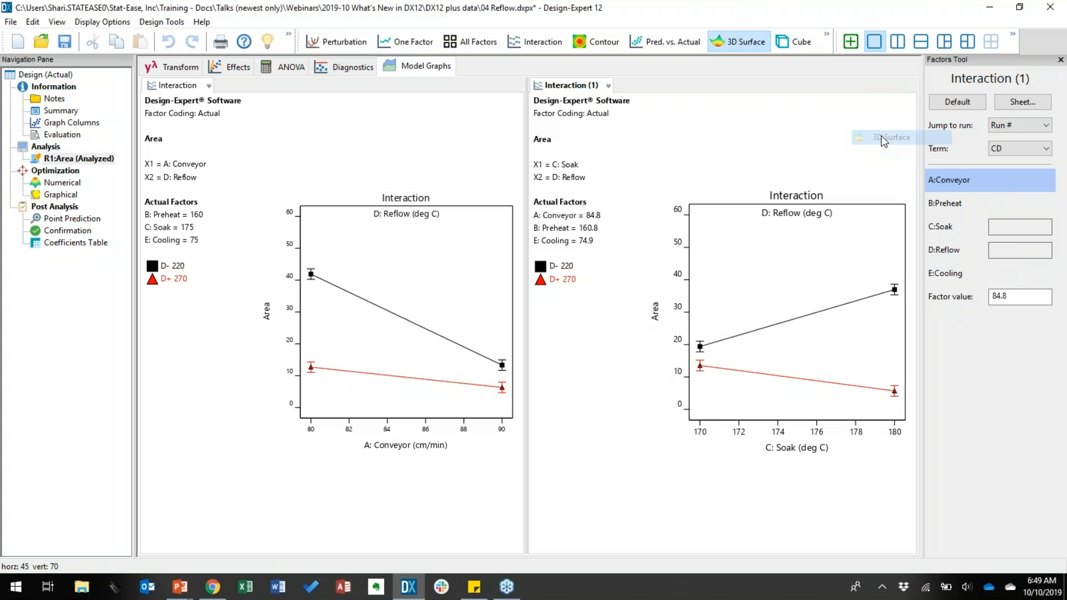
{"action": "left_click", "coordinate": [850, 42]}
{"action": "left_click", "coordinate": [886, 138]}
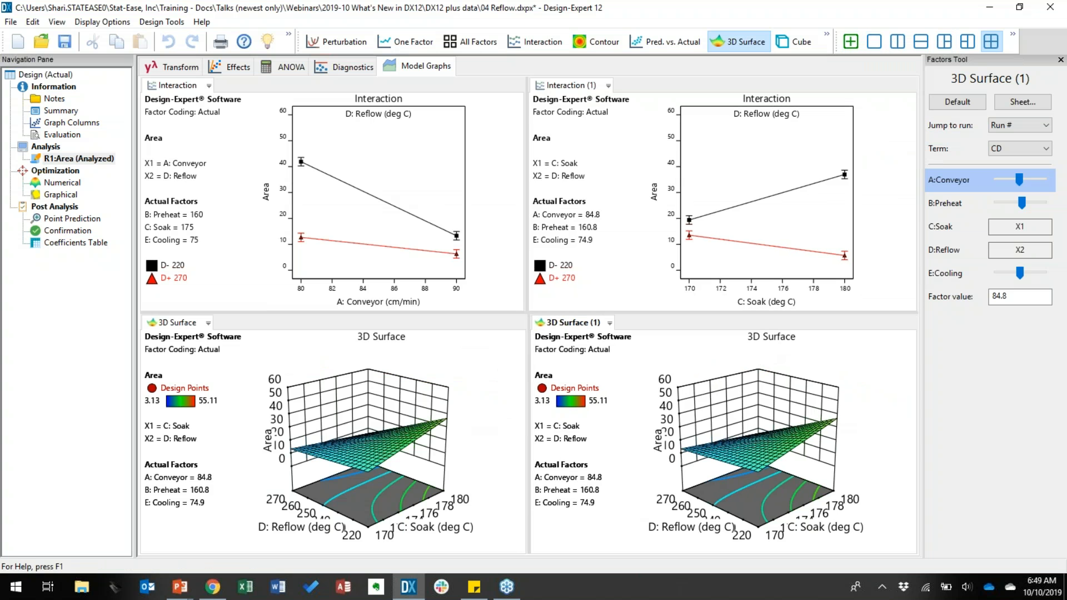
Step: Set the first 3D Surface graph, below the AD interaction, to term AD and rotate it so the Reflow axis runs along the front
{"action": "left_click", "coordinate": [413, 433]}
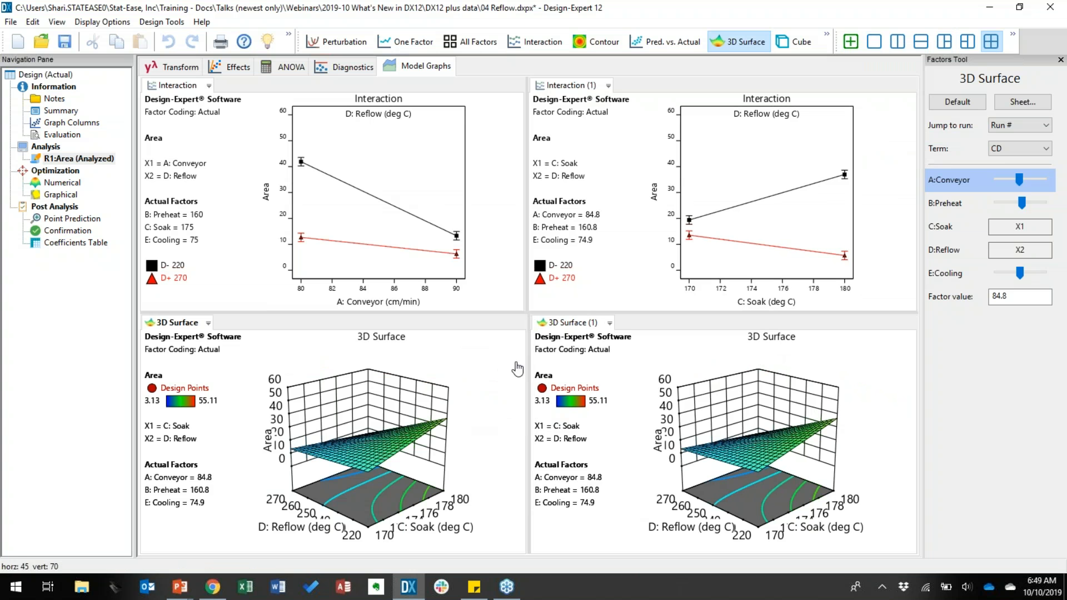
{"action": "left_click", "coordinate": [1045, 149]}
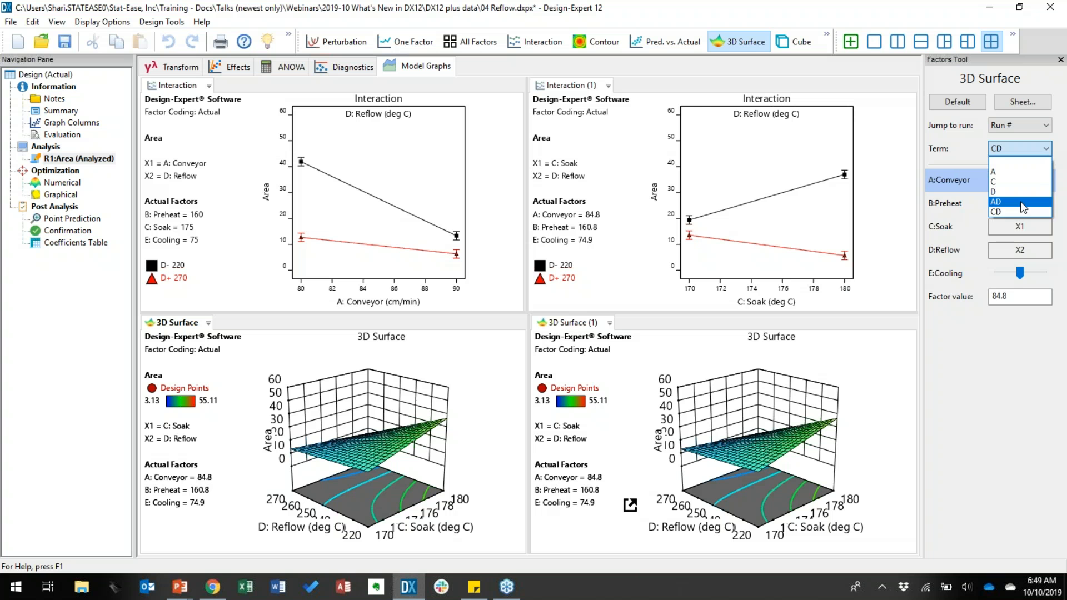
{"action": "left_click", "coordinate": [1000, 201]}
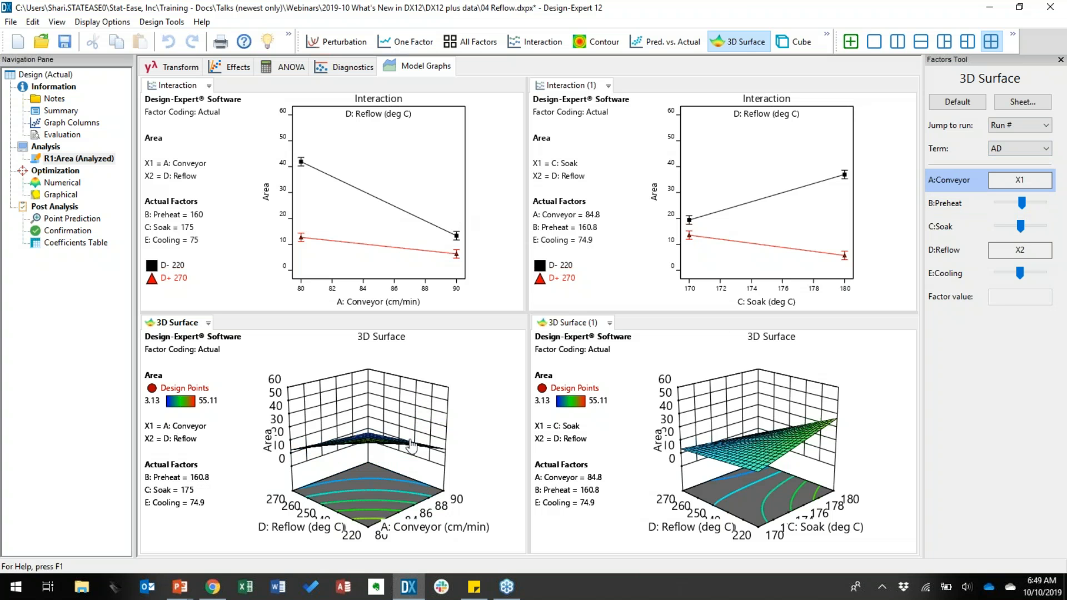
{"action": "left_click_drag", "start_coordinate": [411, 475], "coordinate": [364, 479]}
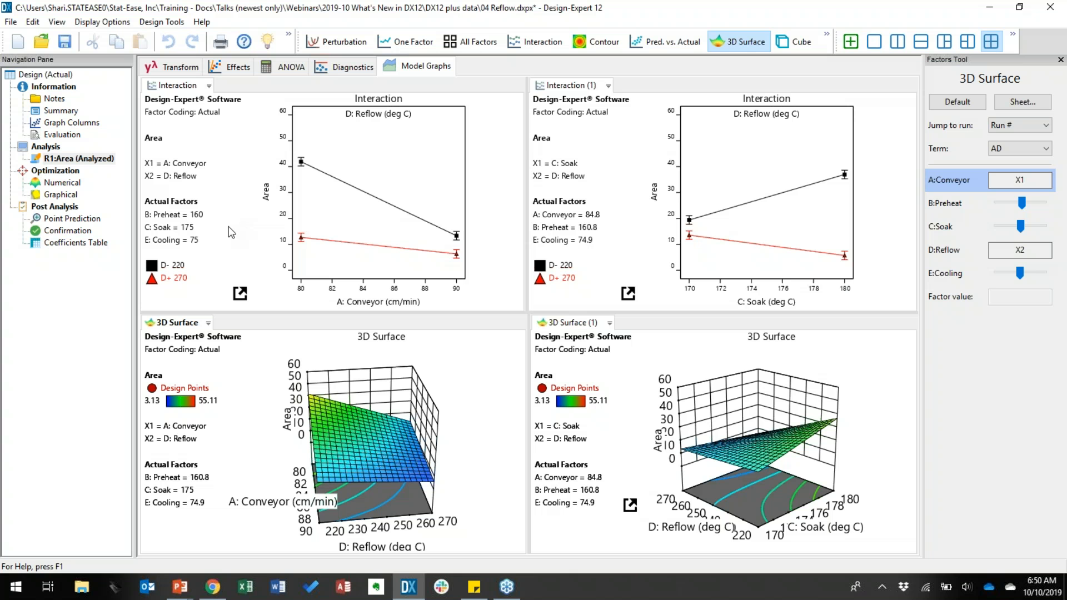
Step: Check the show/hide options for the legend of the AD interaction graph, leaving all items selected
{"action": "right_click", "coordinate": [241, 295]}
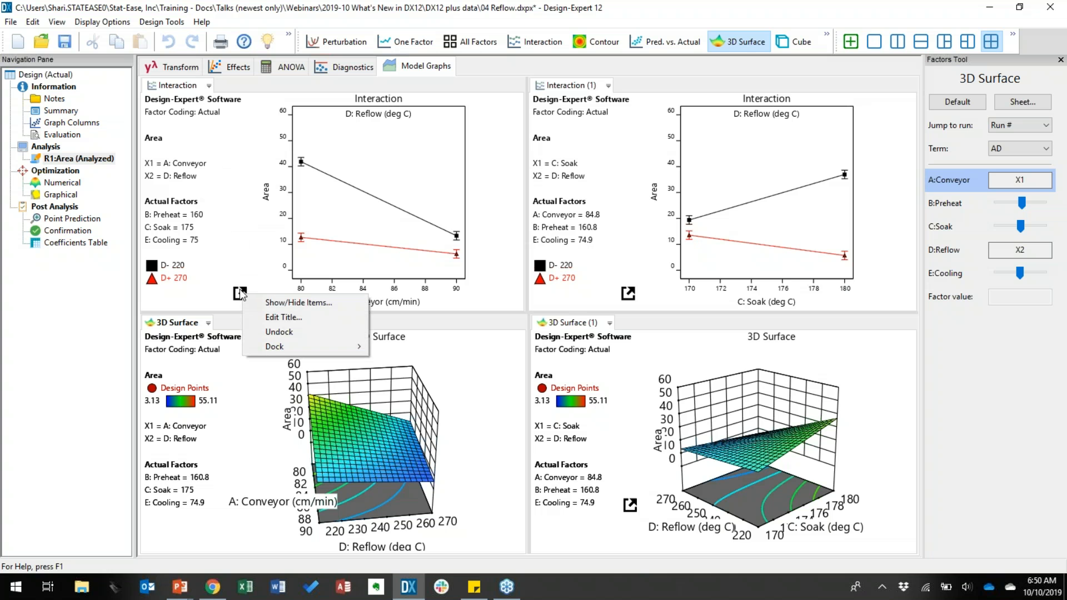
{"action": "left_click", "coordinate": [309, 303]}
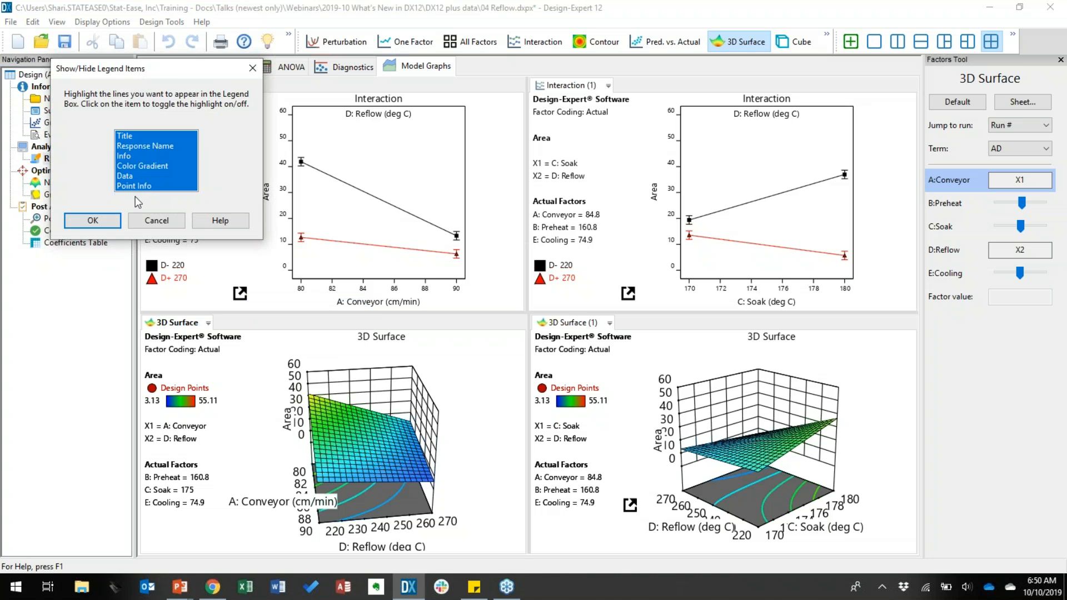
{"action": "left_click", "coordinate": [107, 220]}
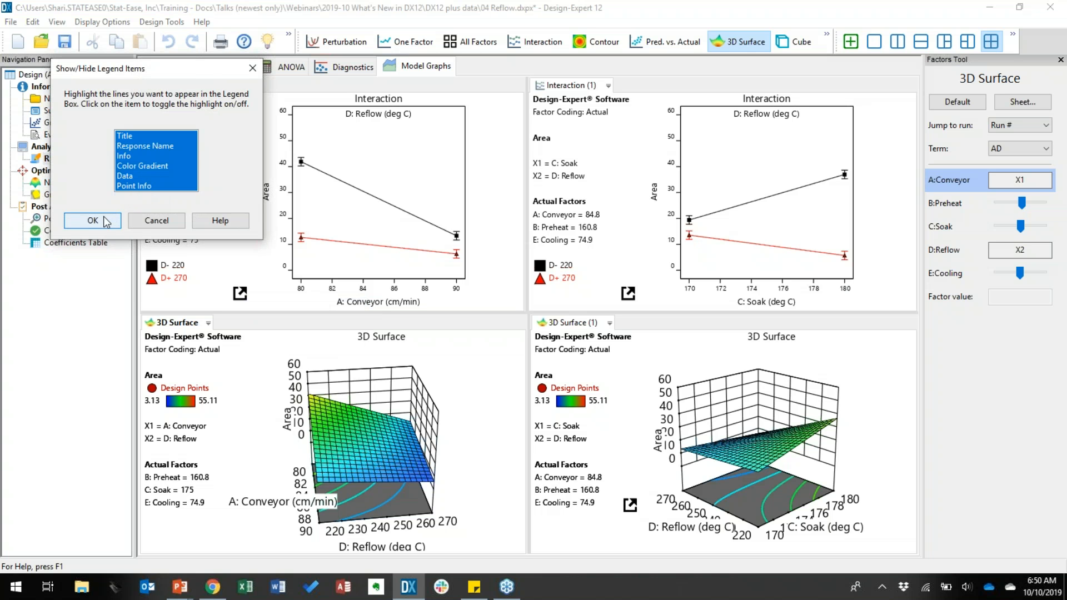
Step: Undock the legend of the AD interaction graph
{"action": "right_click", "coordinate": [239, 294]}
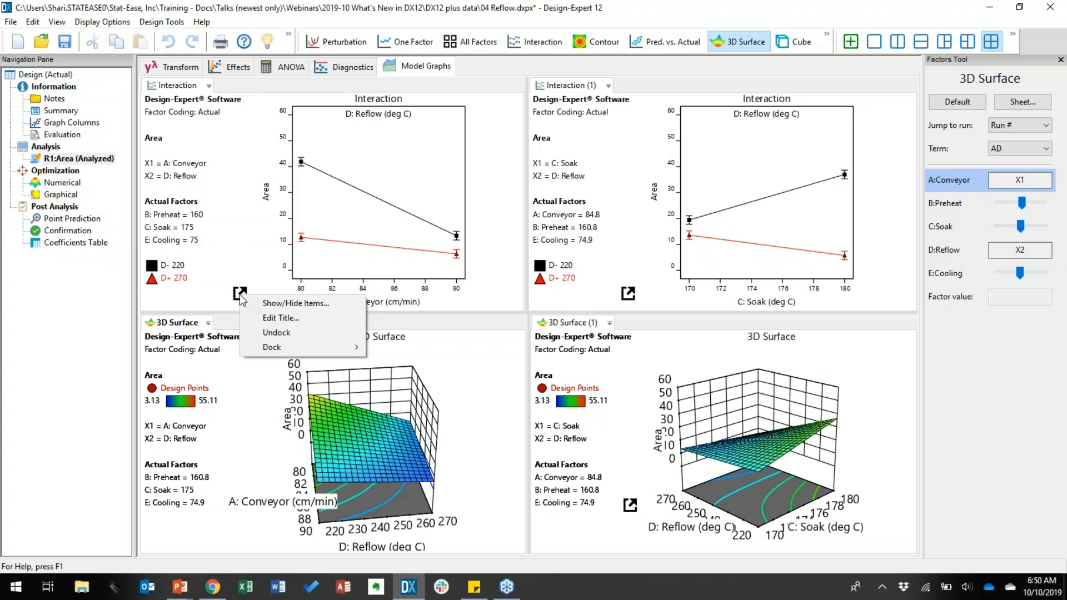
{"action": "left_click", "coordinate": [293, 332]}
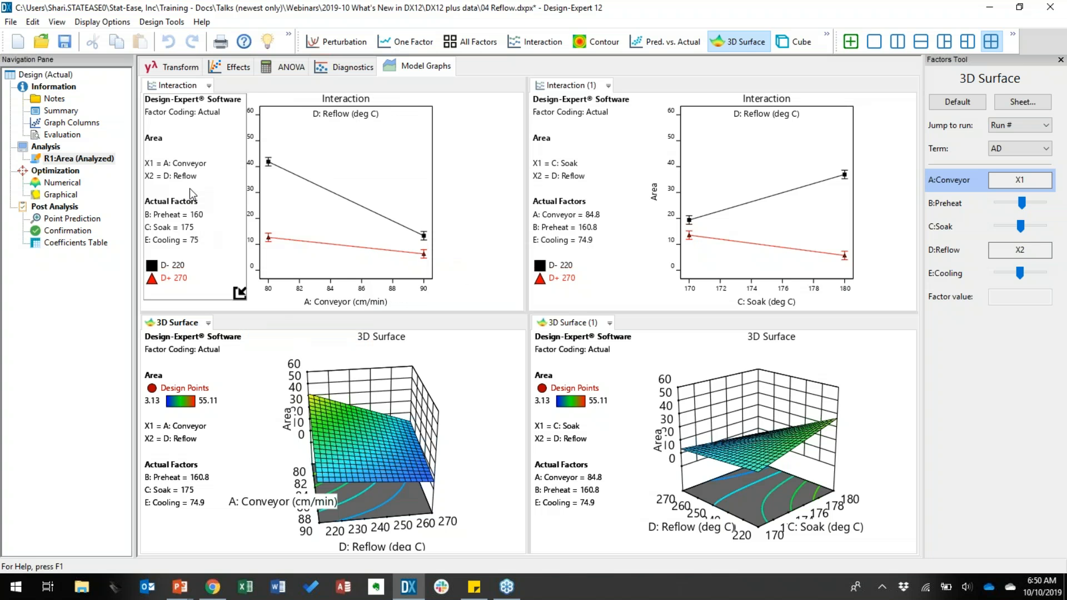
{"action": "left_click_drag", "start_coordinate": [275, 190], "coordinate": [186, 185]}
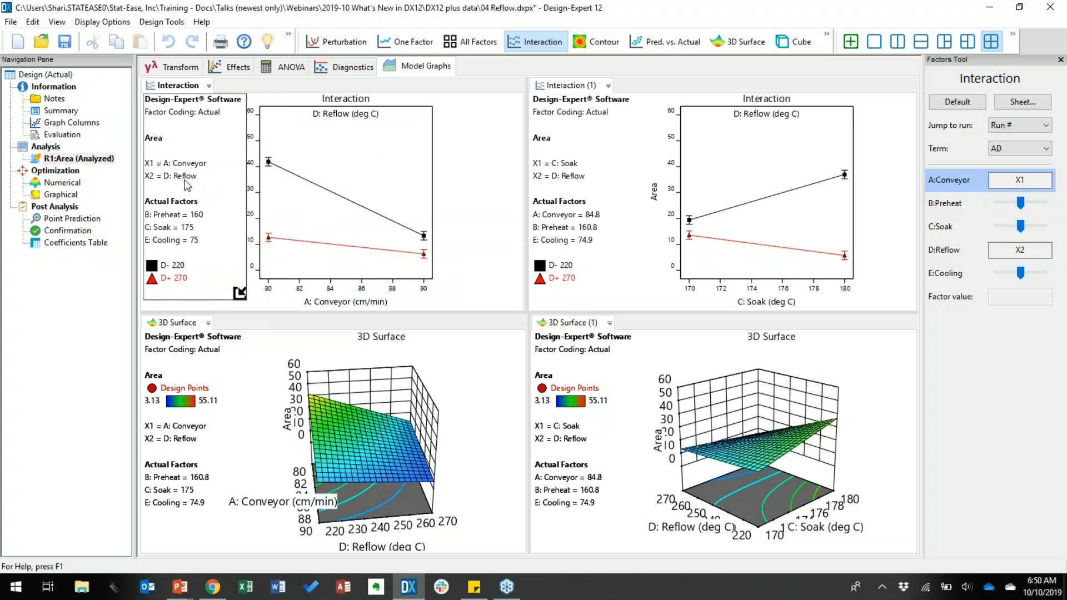
Step: Dock the AD interaction graph's legend at the bottom right of the graph
{"action": "right_click", "coordinate": [238, 293]}
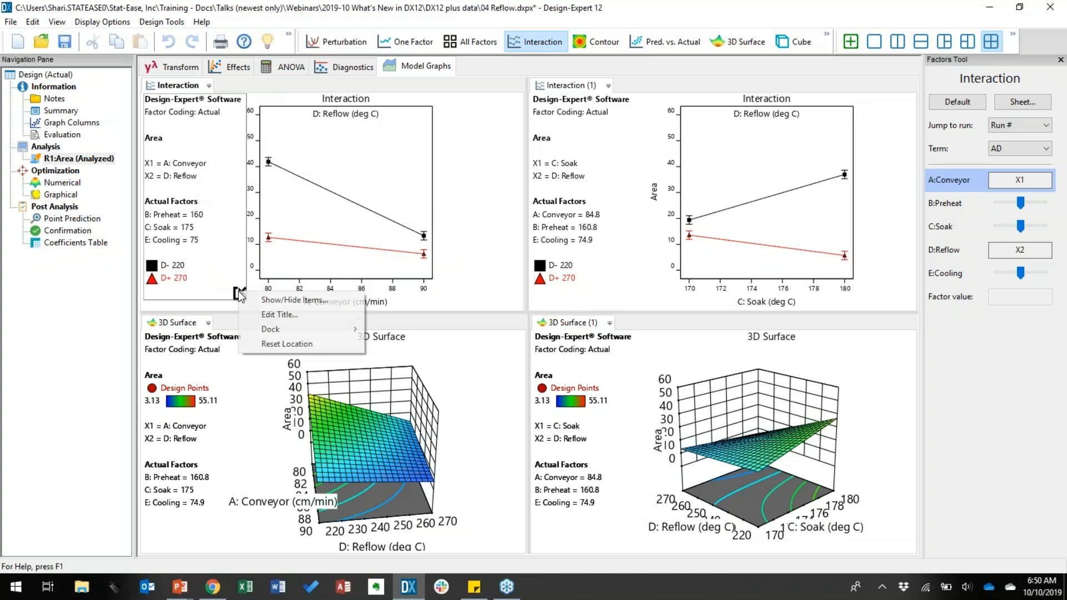
{"action": "mouse_move", "coordinate": [296, 329]}
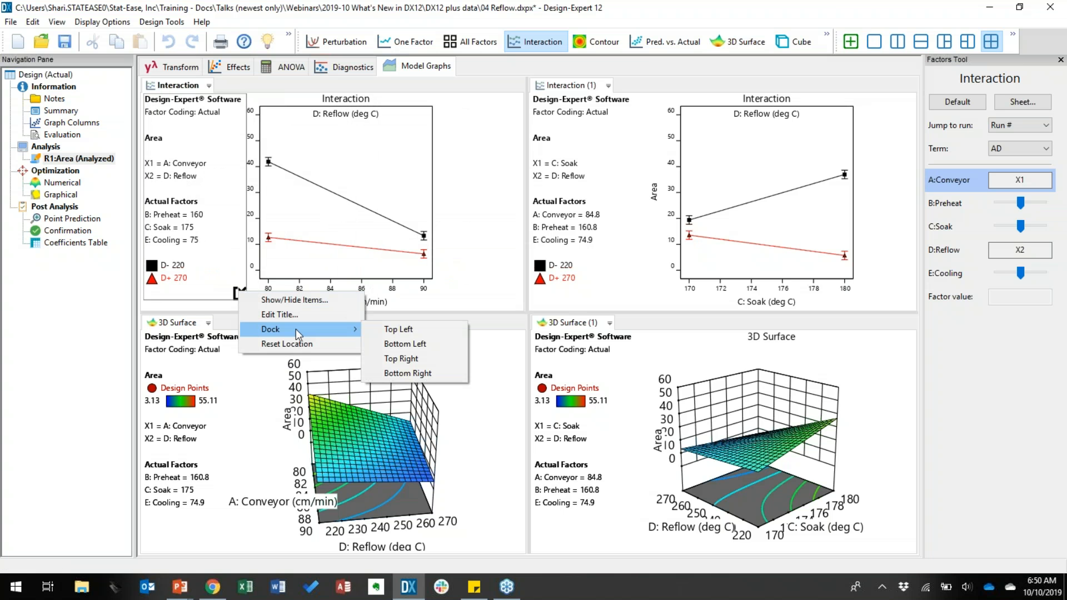
{"action": "left_click", "coordinate": [408, 373]}
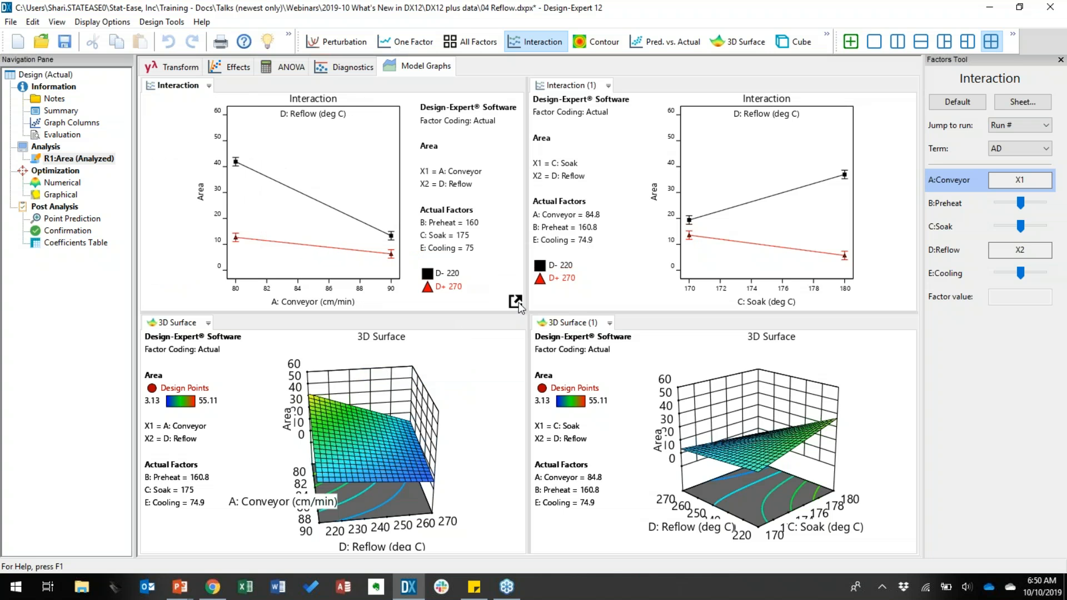
Step: Dock the AD interaction graph's legend back at the top left of the graph
{"action": "right_click", "coordinate": [519, 302]}
{"action": "mouse_move", "coordinate": [628, 363]}
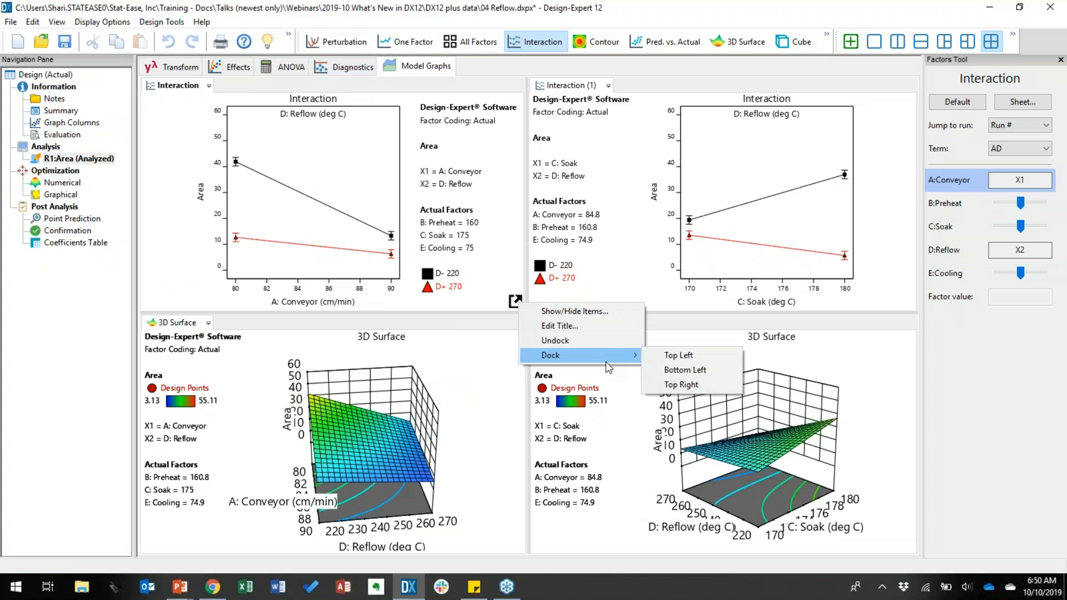
{"action": "left_click", "coordinate": [688, 356]}
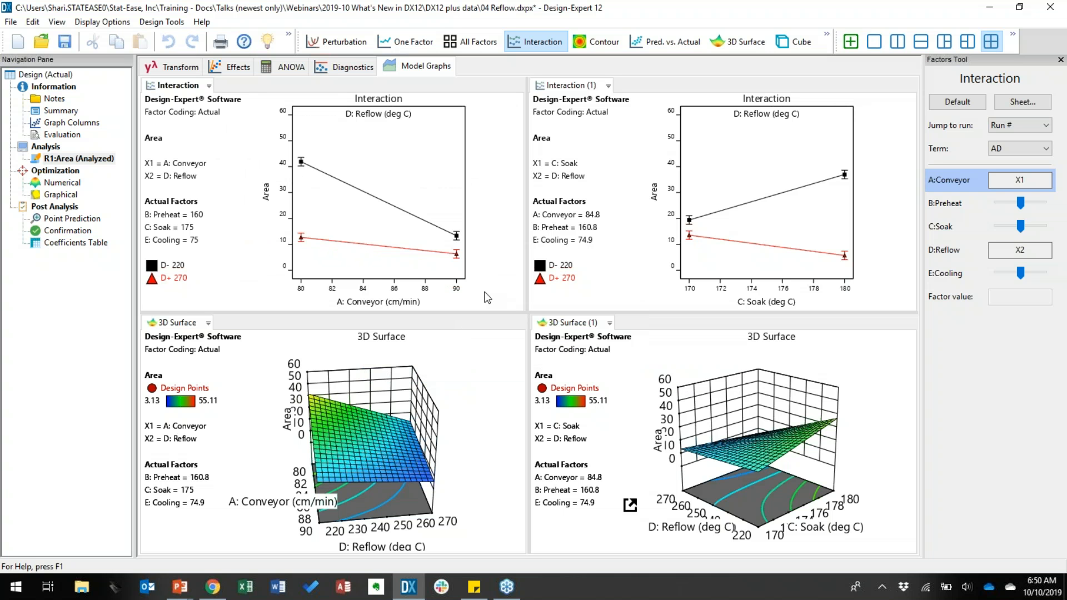